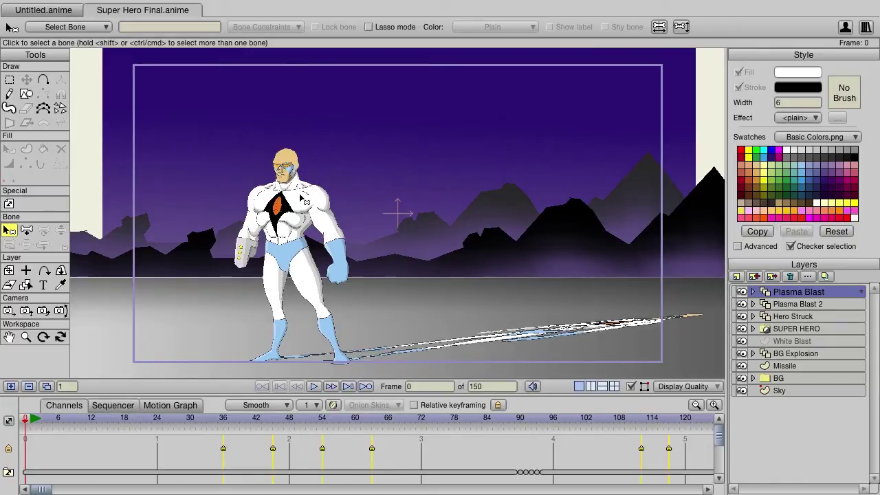
Open the Content Library with its display options and hide the Extended Details Panel.
left_click(418, 7)
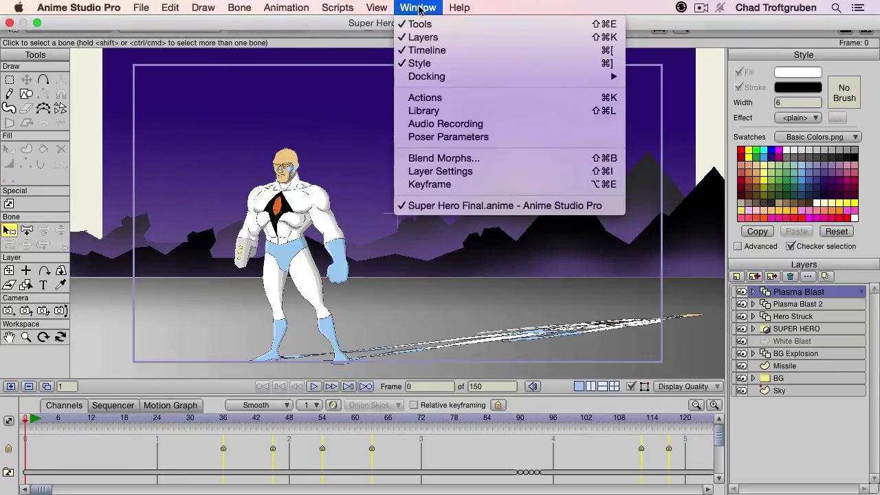
left_click(421, 111)
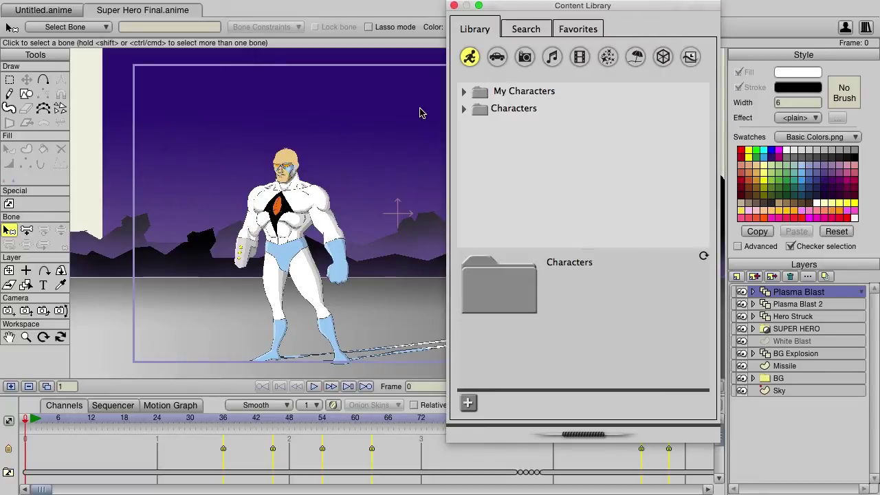
left_click(589, 434)
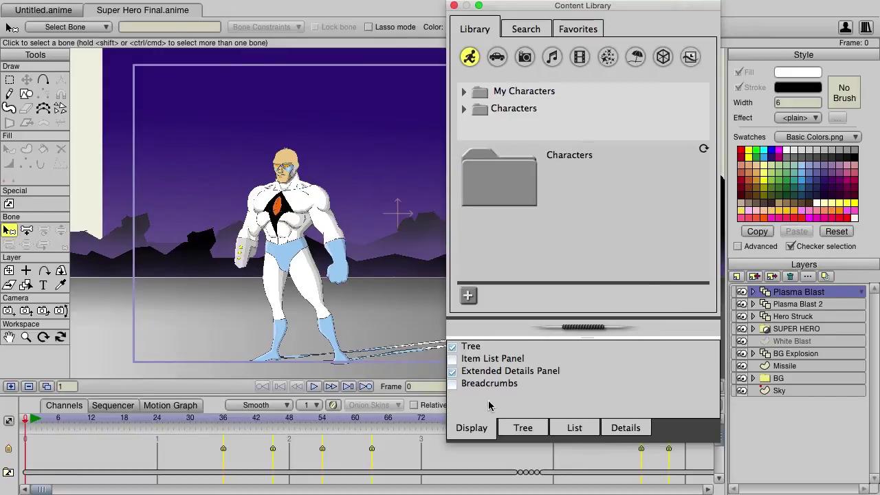
left_click(453, 373)
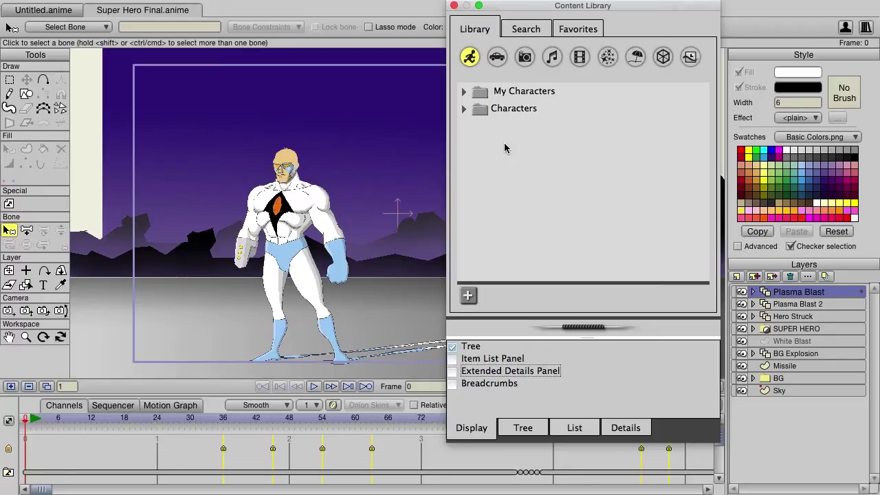
Browse the contents of the Characters folder in the tree and collapse it again.
left_click(463, 110)
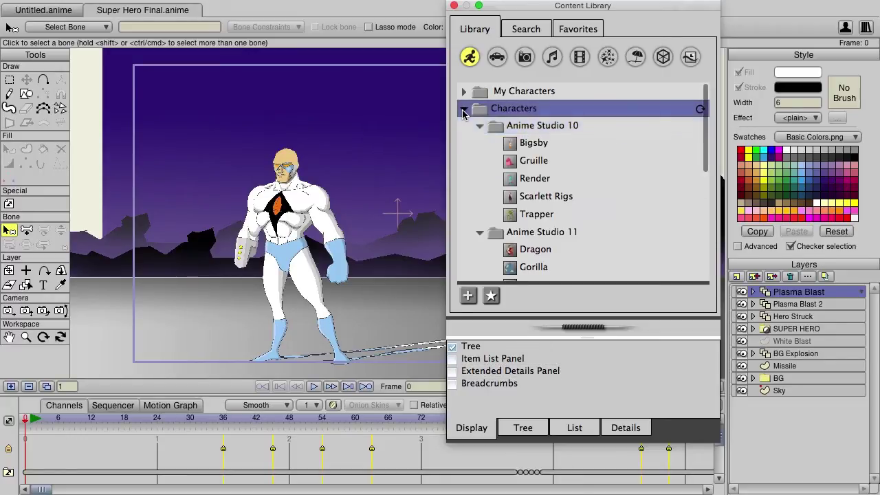
left_click(527, 250)
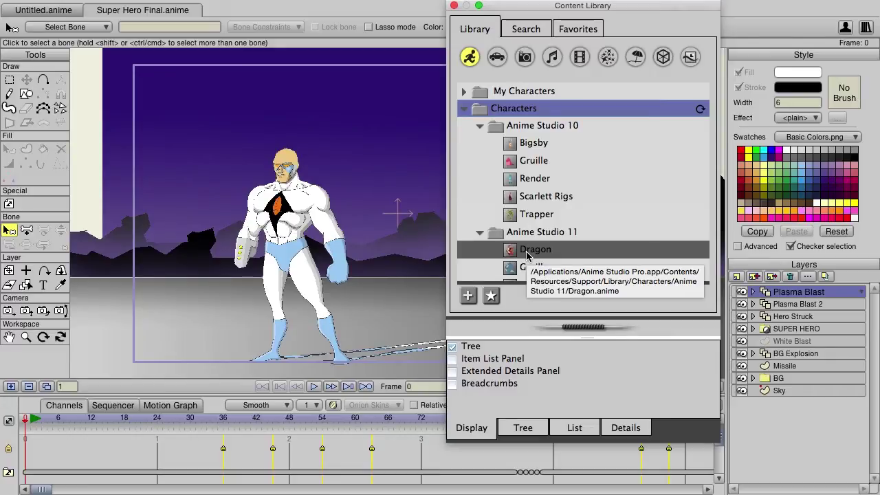
left_click(464, 108)
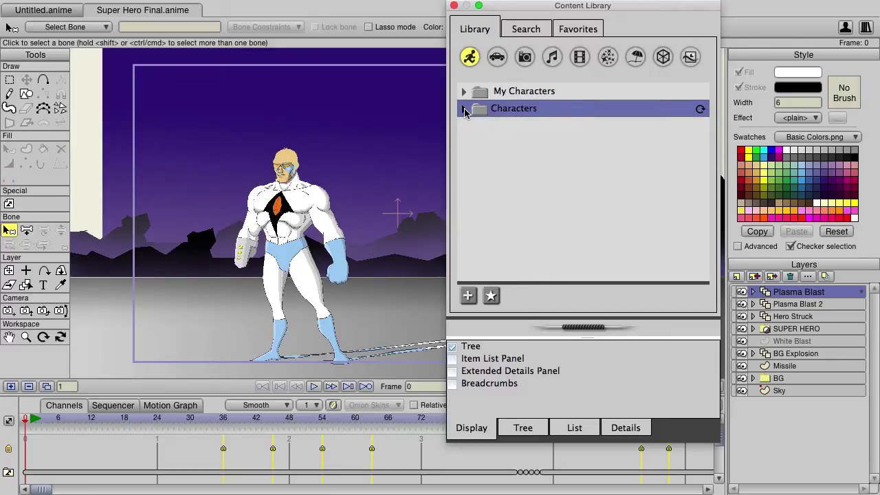
Show the Item List Panel beside the tree and open the Anime Studio 11 folder from Characters in it.
left_click(453, 360)
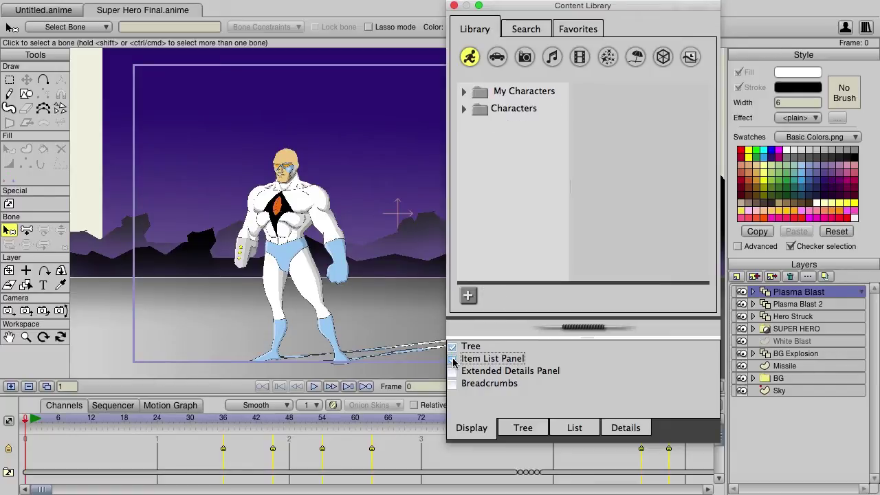
left_click(467, 109)
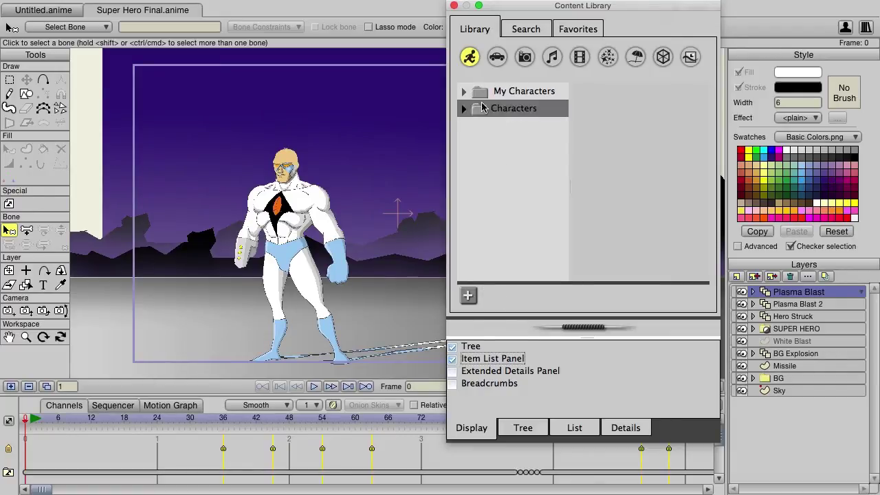
left_click(467, 110)
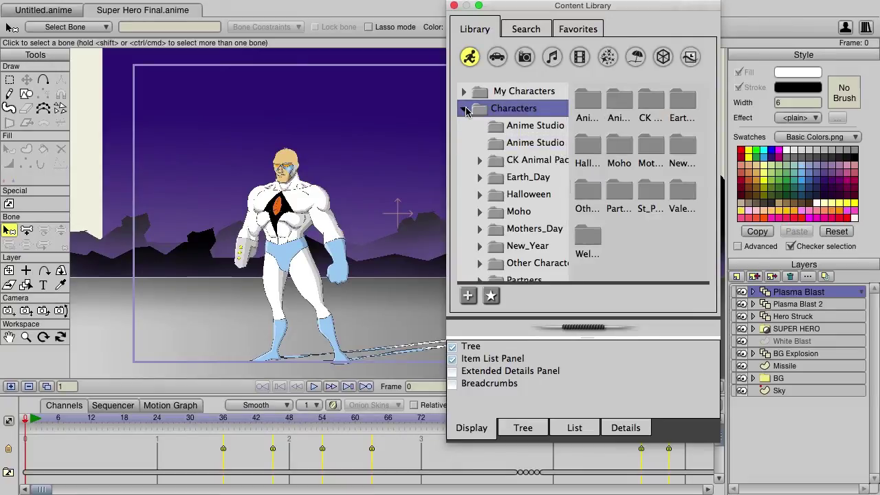
left_click(616, 108)
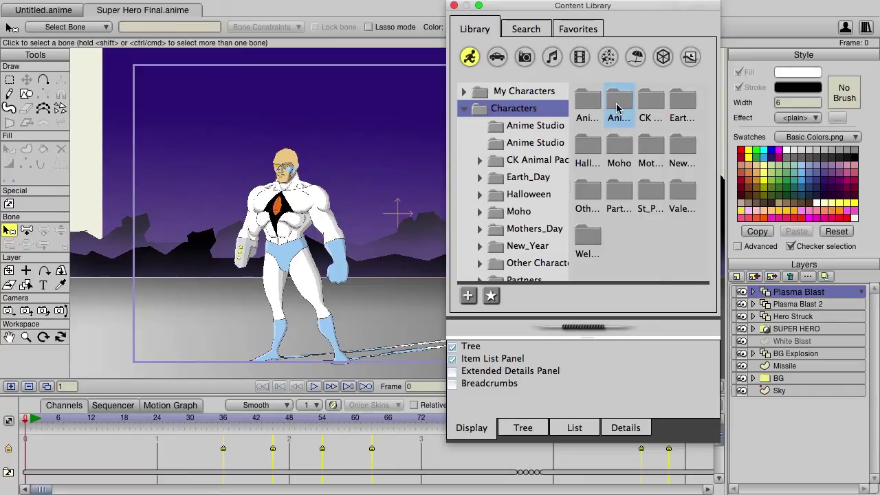
double_click(616, 108)
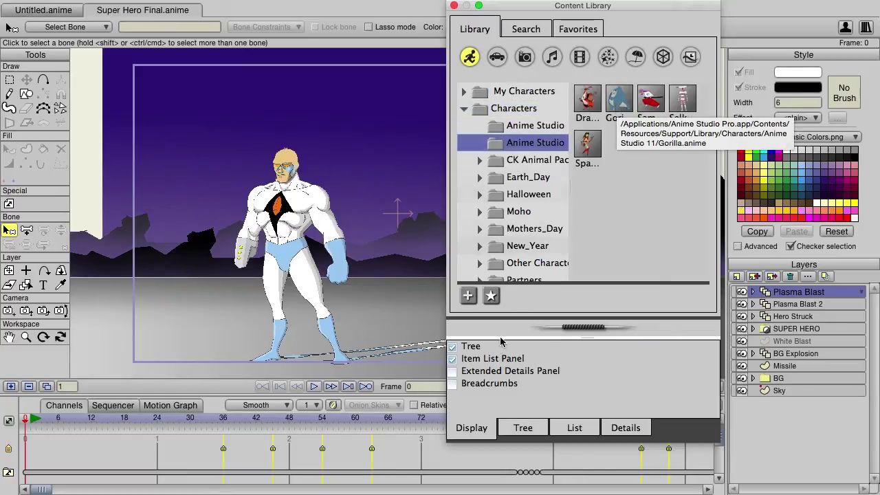
Hide the Tree and the Item List Panel and display only the Extended Details Panel.
left_click(453, 348)
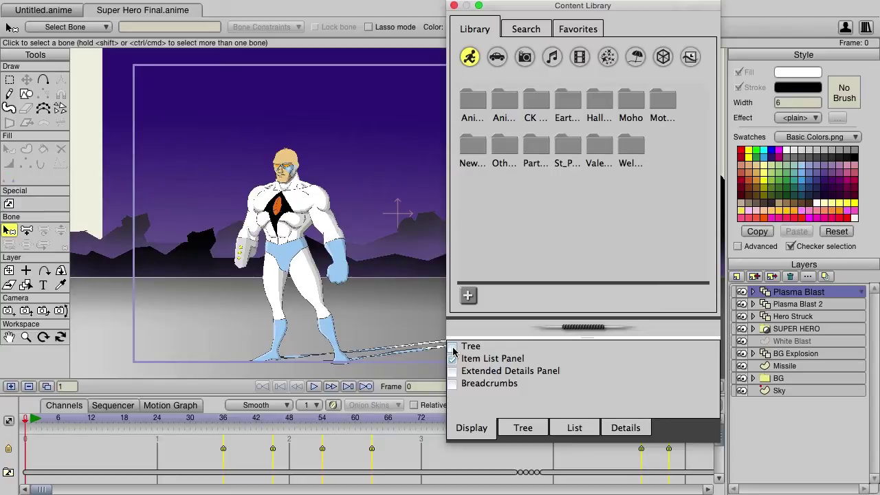
left_click(452, 359)
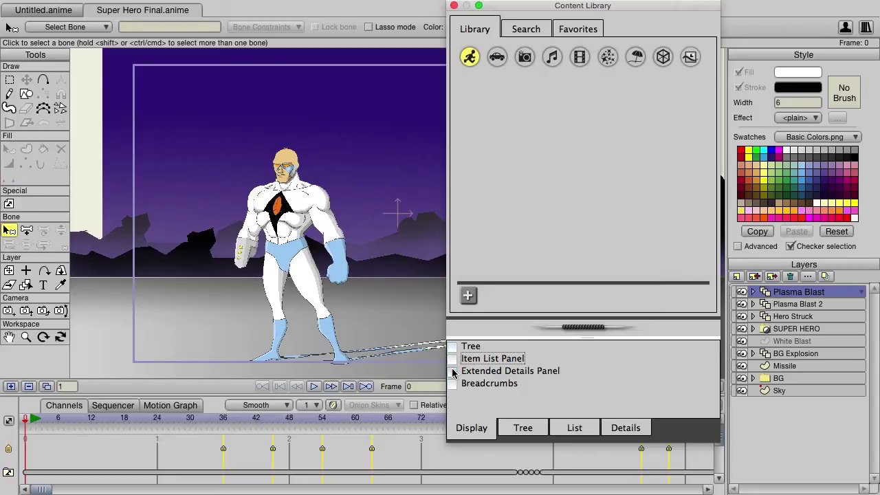
left_click(452, 372)
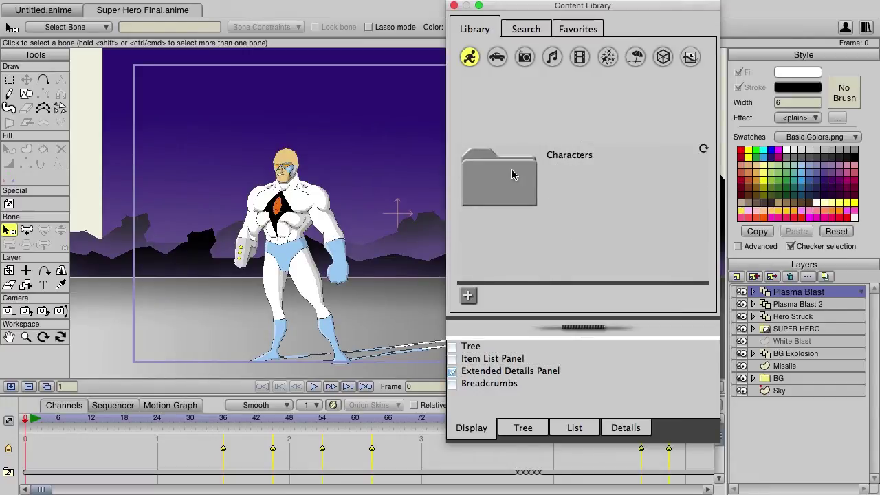
Show the Tree above the details panel and select the Gruille character in Anime Studio 10 to view its details.
left_click(455, 347)
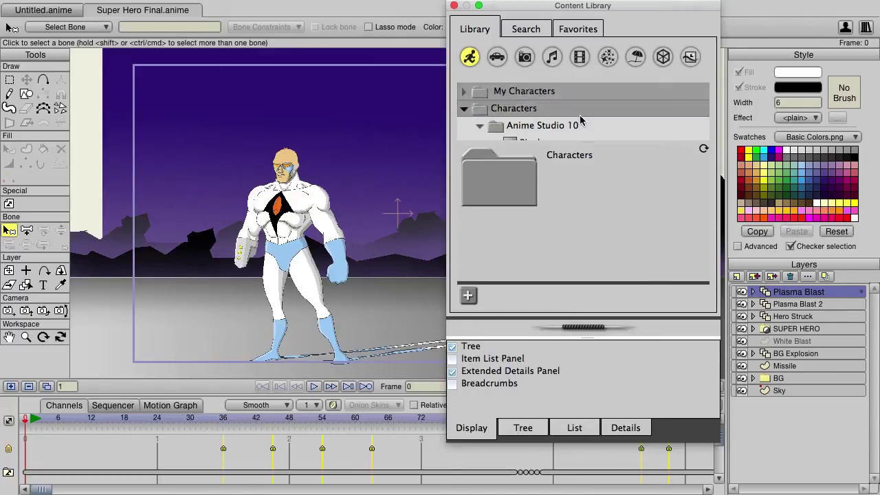
scroll(579, 115, "down", 2)
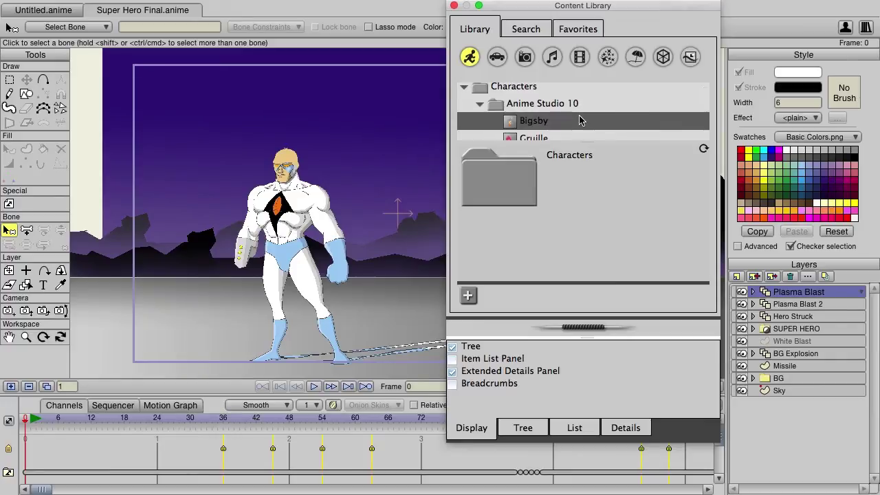
scroll(550, 128, "down", 1)
left_click(548, 129)
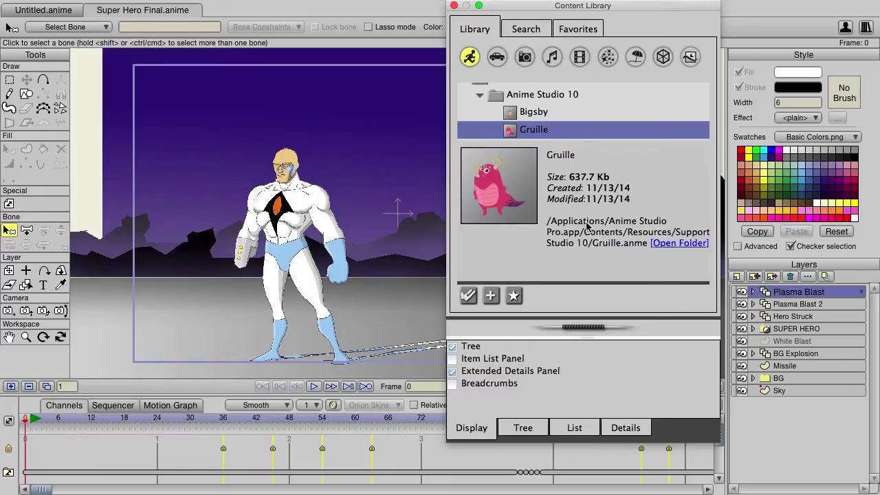
Turn on Breadcrumbs and use the path to move between the Characters levels and the Anime Studio 10 folder.
left_click(453, 383)
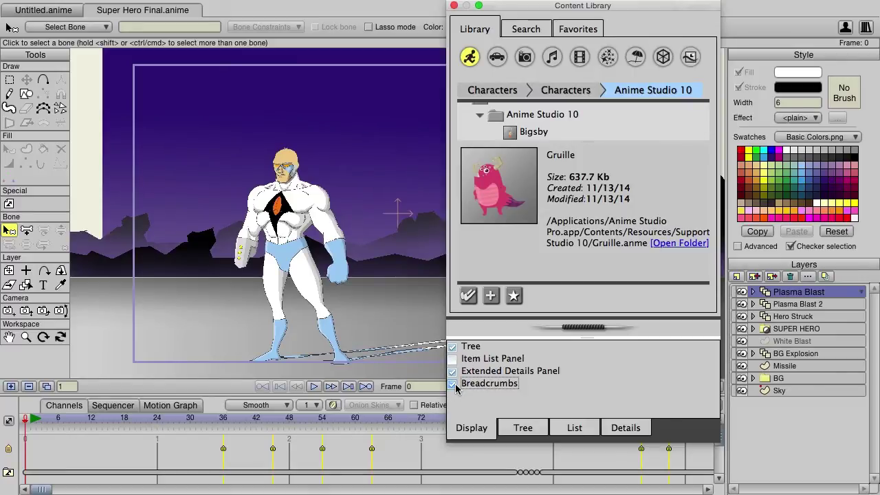
left_click(558, 92)
left_click(496, 94)
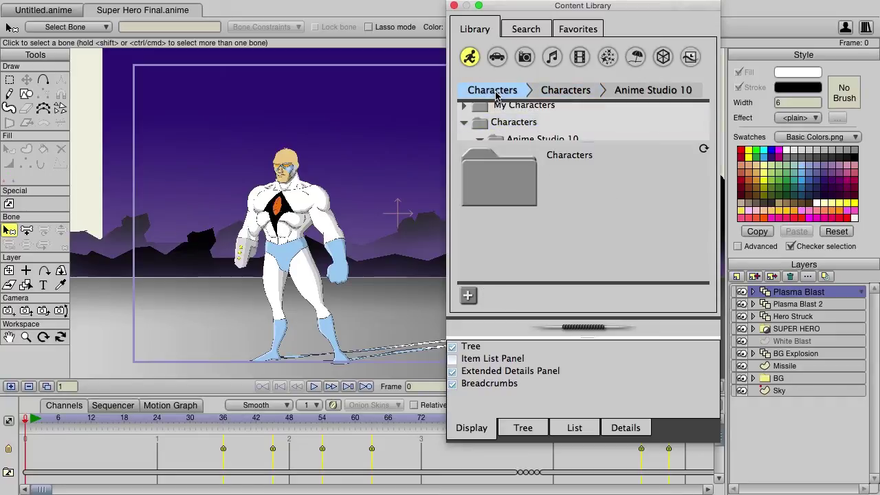
left_click(555, 94)
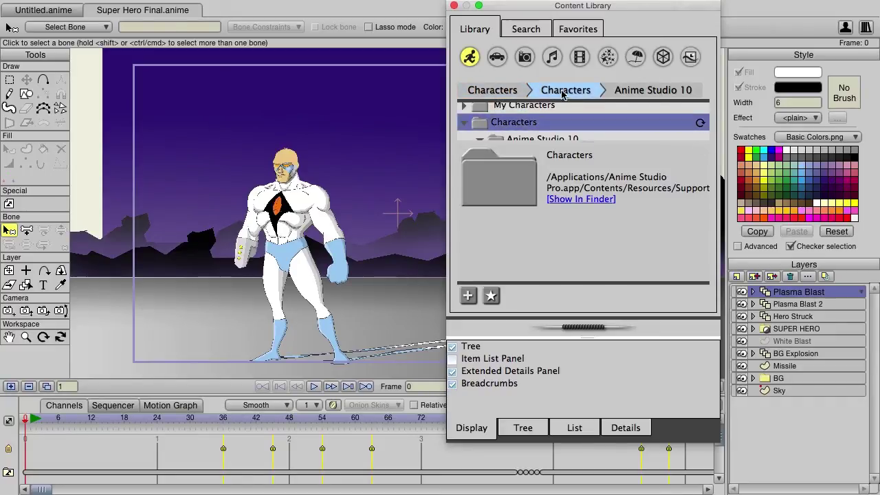
left_click(651, 93)
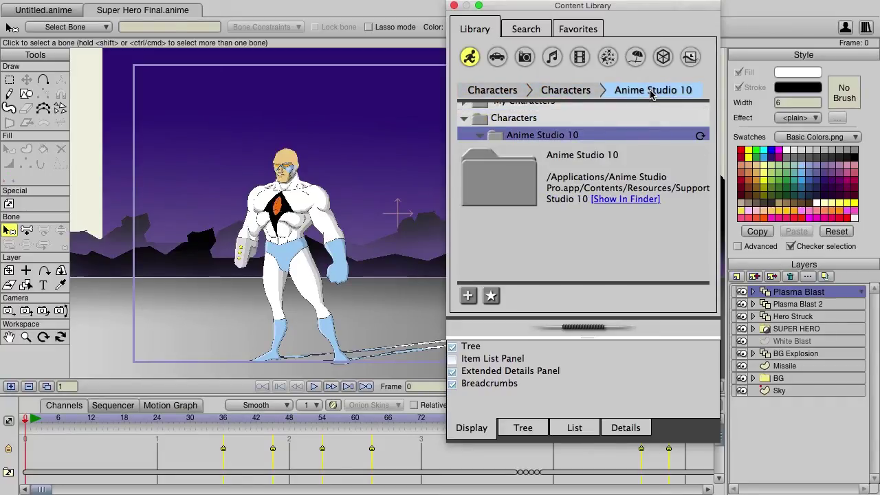
Toggle the display options until only the Tree is shown, with Item List Panel, Extended Details Panel and Breadcrumbs off.
left_click(453, 359)
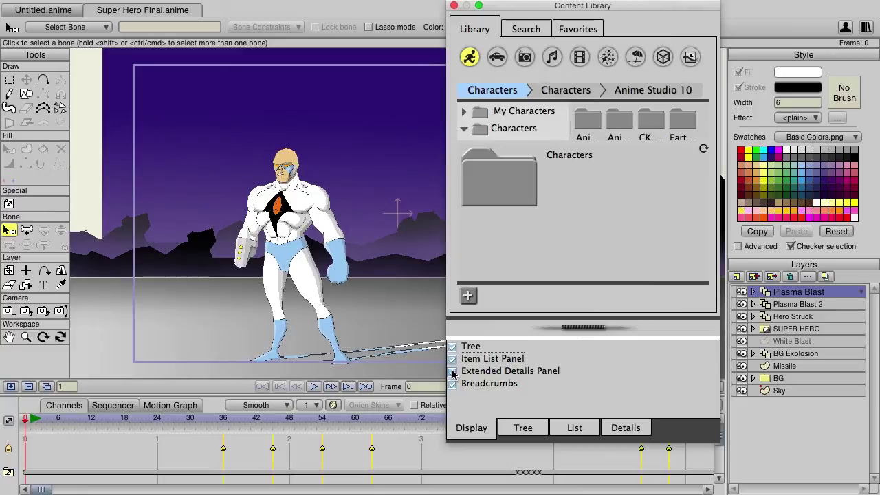
left_click(452, 347)
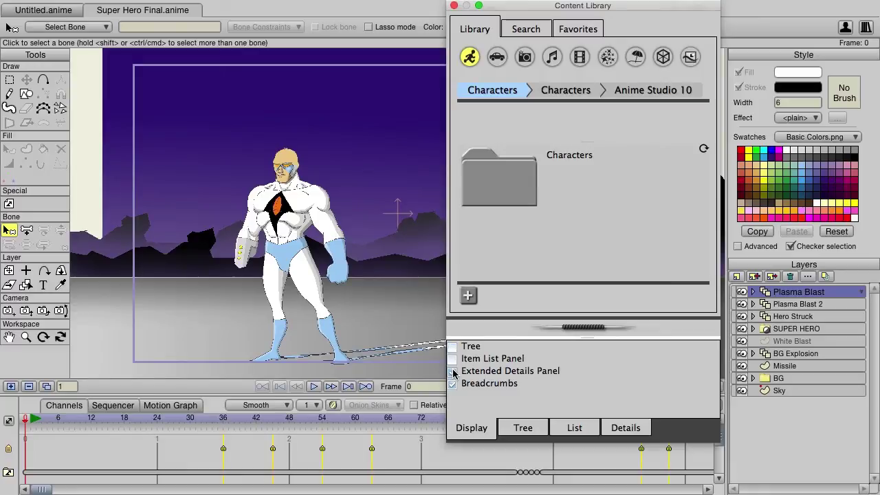
left_click(453, 348)
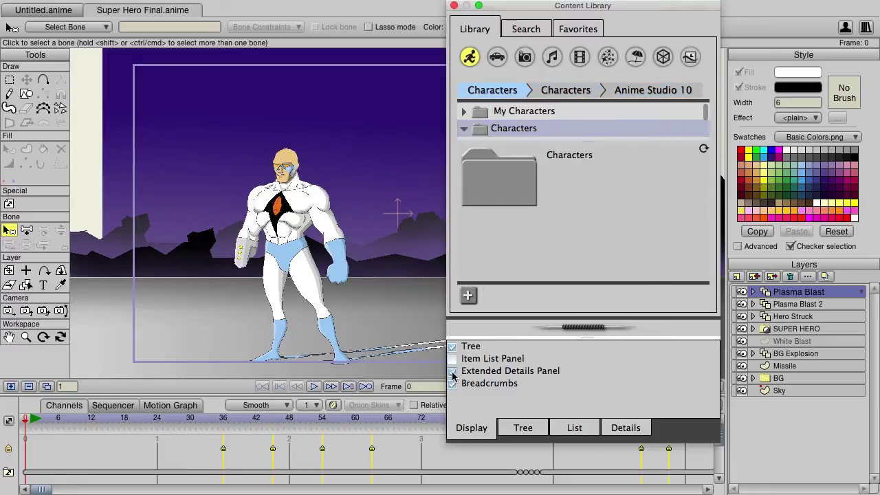
left_click(452, 371)
left_click(452, 383)
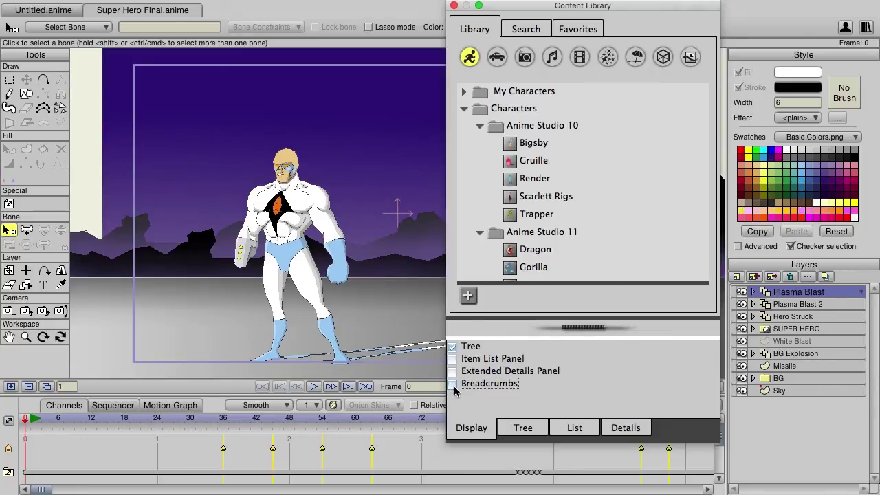
Slightly enlarge the tree's thumbnails, selected thumbnails and indent, checking the result by selecting the Bigsby character.
left_click(520, 427)
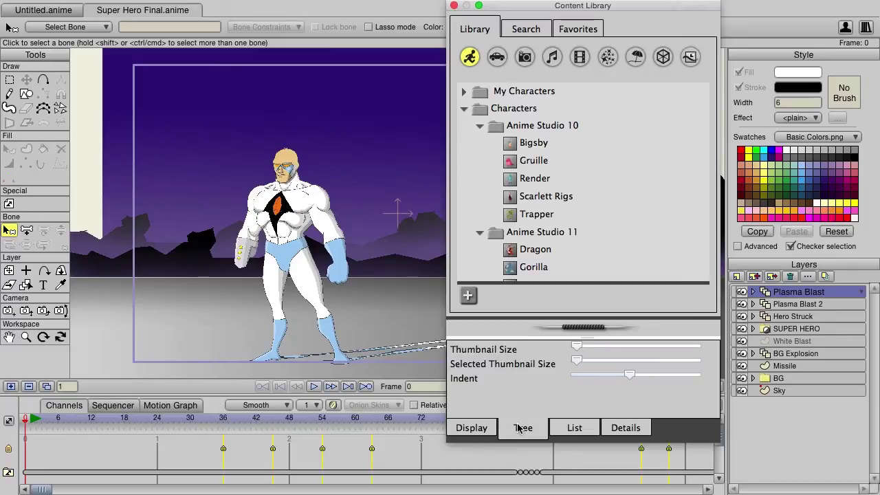
left_click_drag(576, 347, 708, 347)
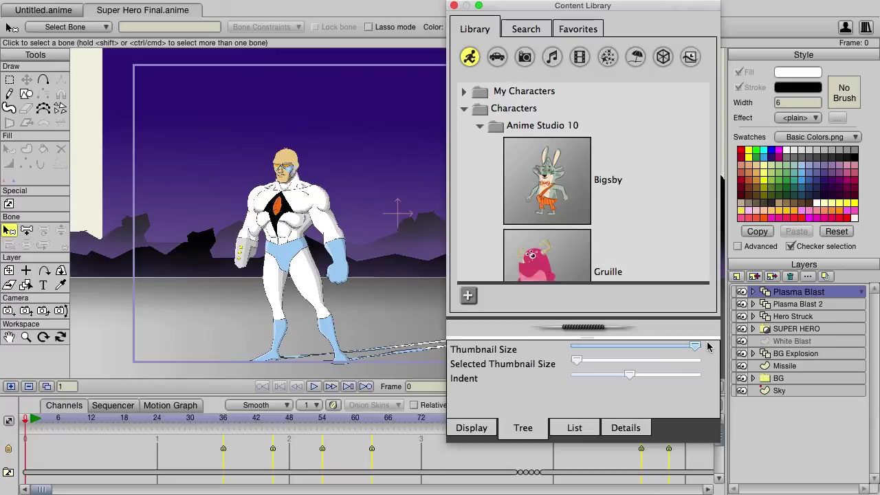
left_click_drag(695, 347, 663, 371)
left_click(536, 145)
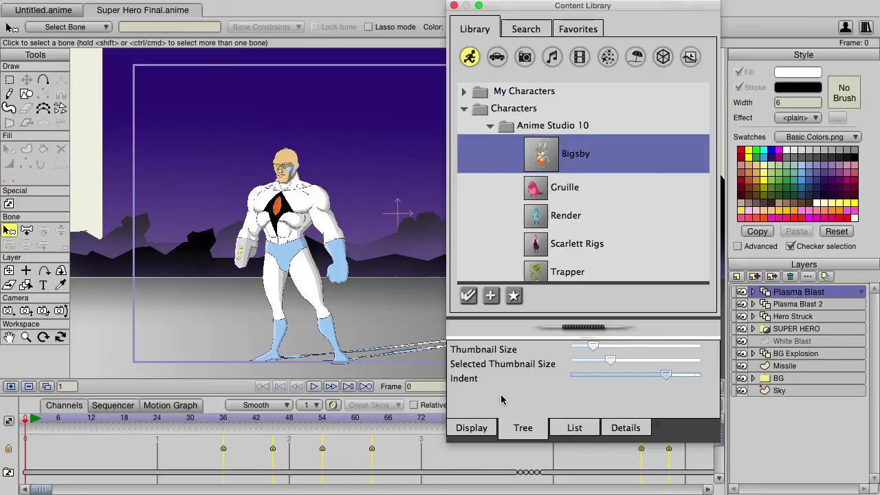
Display only the Item List Panel and try out its Thumbnail Size and Horizontal Gap settings.
left_click(471, 427)
left_click(453, 346)
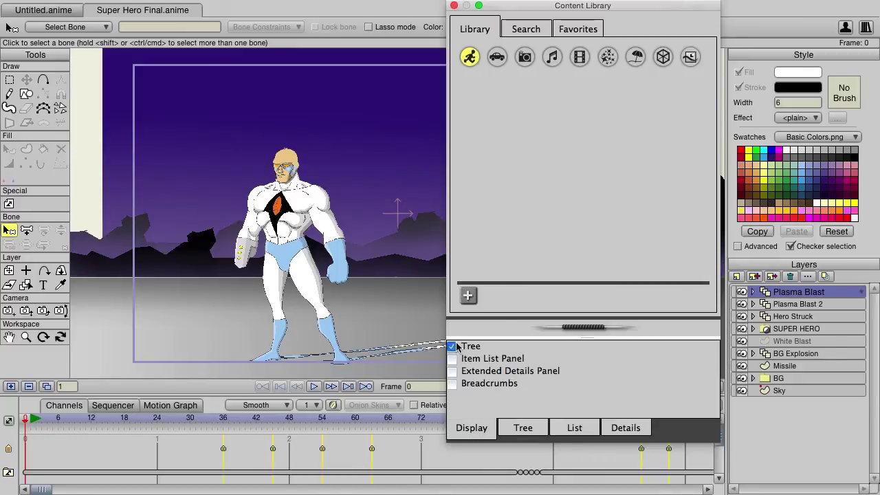
left_click(452, 358)
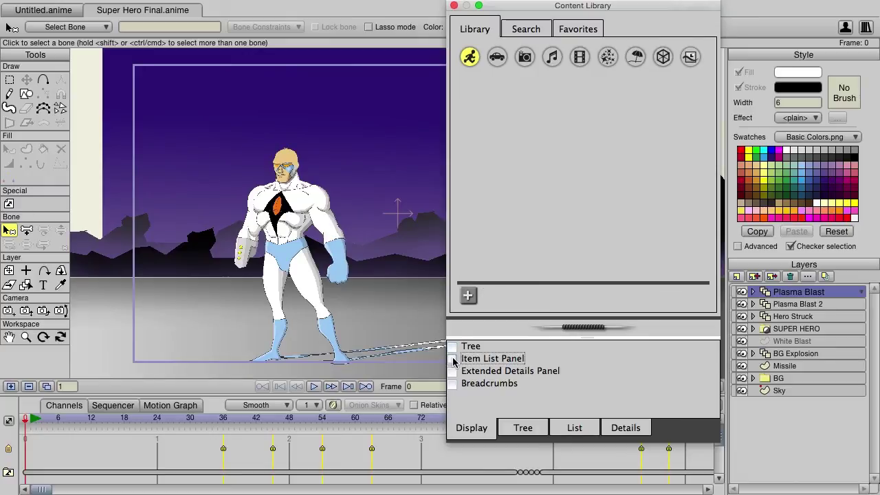
left_click(575, 427)
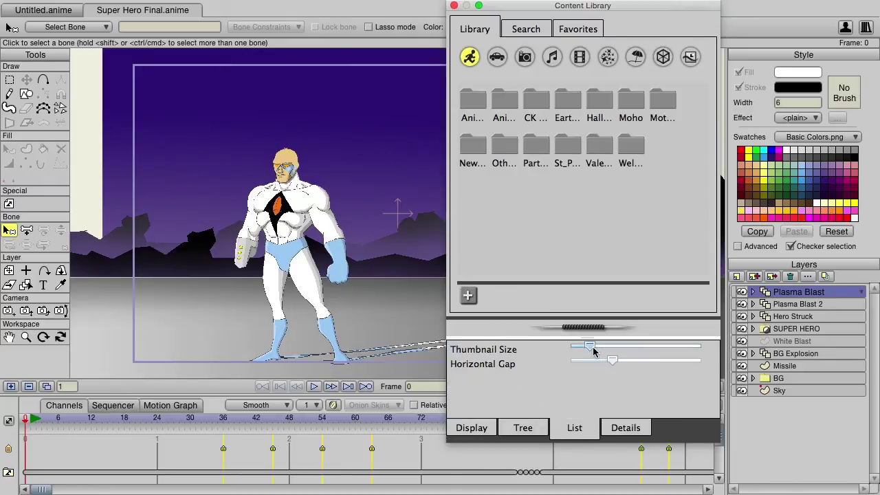
left_click_drag(594, 351, 614, 364)
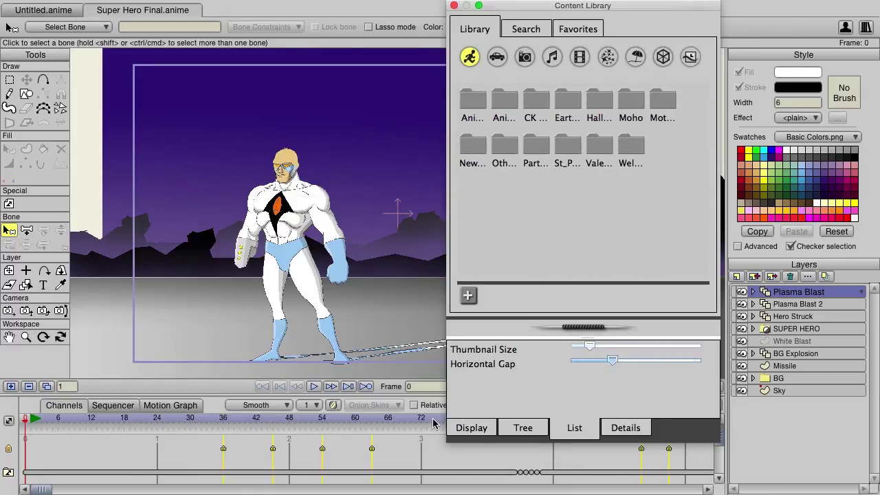
Display only the Extended Details Panel and slightly increase its Maximum Image Size.
left_click(472, 428)
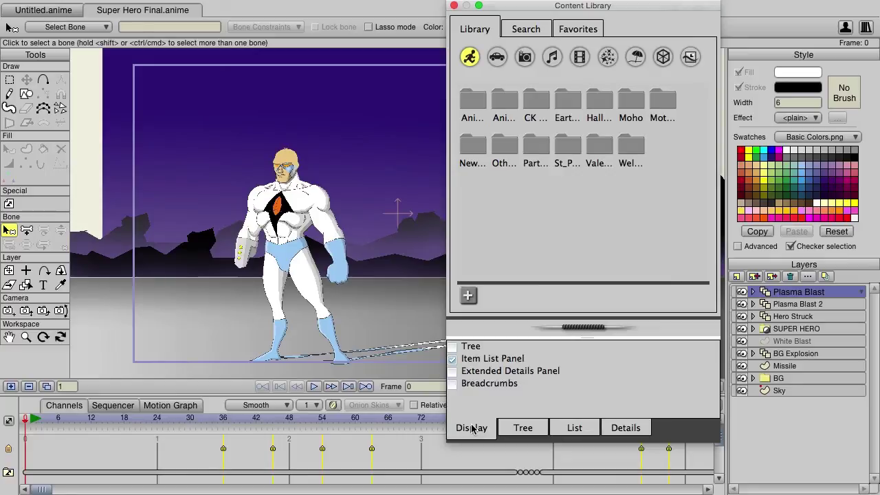
left_click(454, 372)
left_click(453, 359)
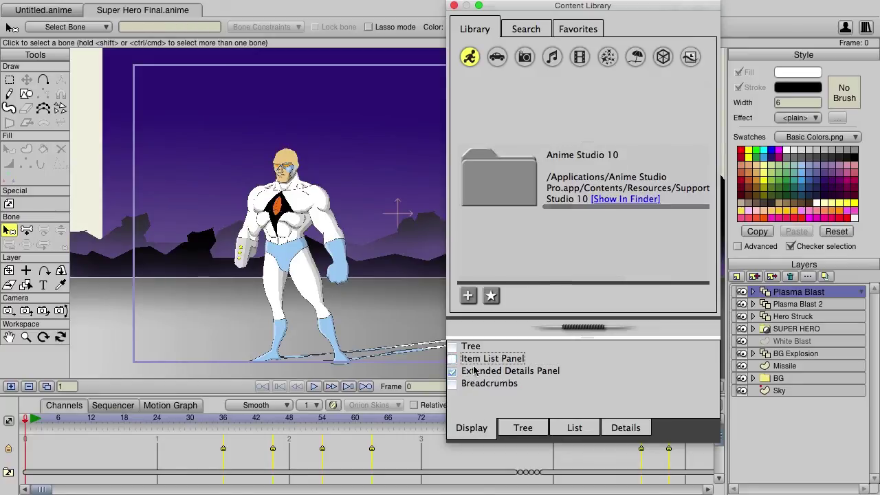
left_click(622, 428)
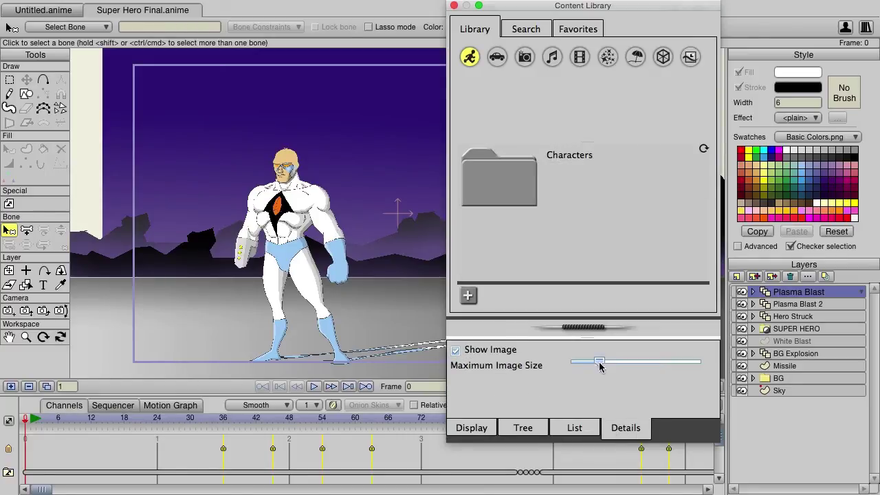
mouse_move(600, 364)
left_mouse_down()
mouse_move(631, 364)
mouse_move(611, 363)
left_mouse_up()
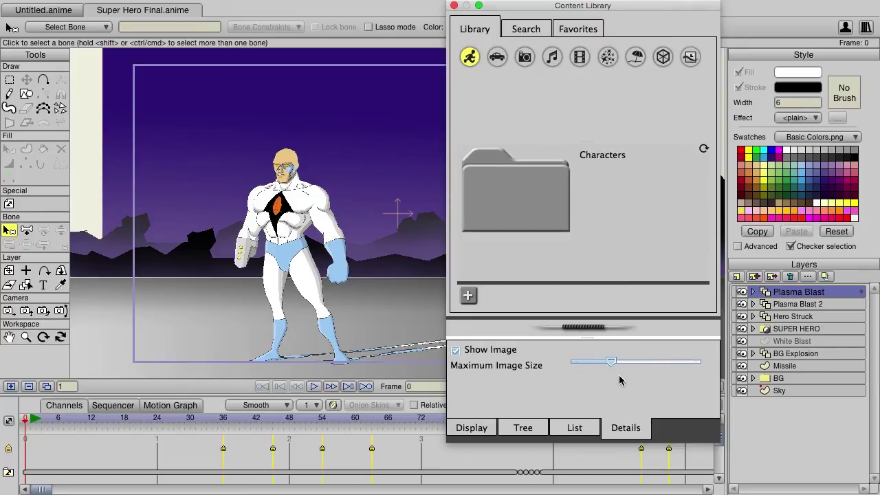